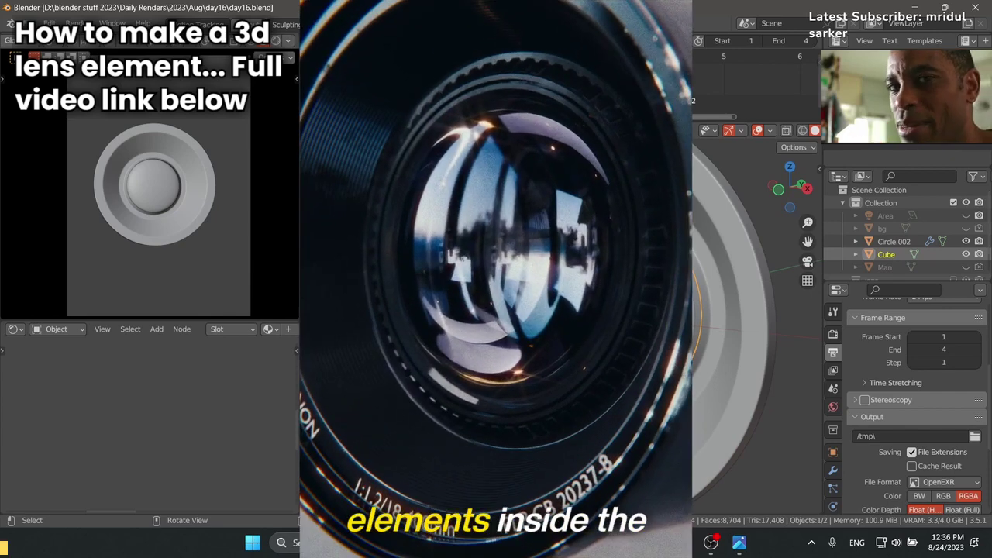
# Open the Cube lens element for mesh editing in face select mode and isolate it in the right orthographic view
pyautogui.press('Tab')
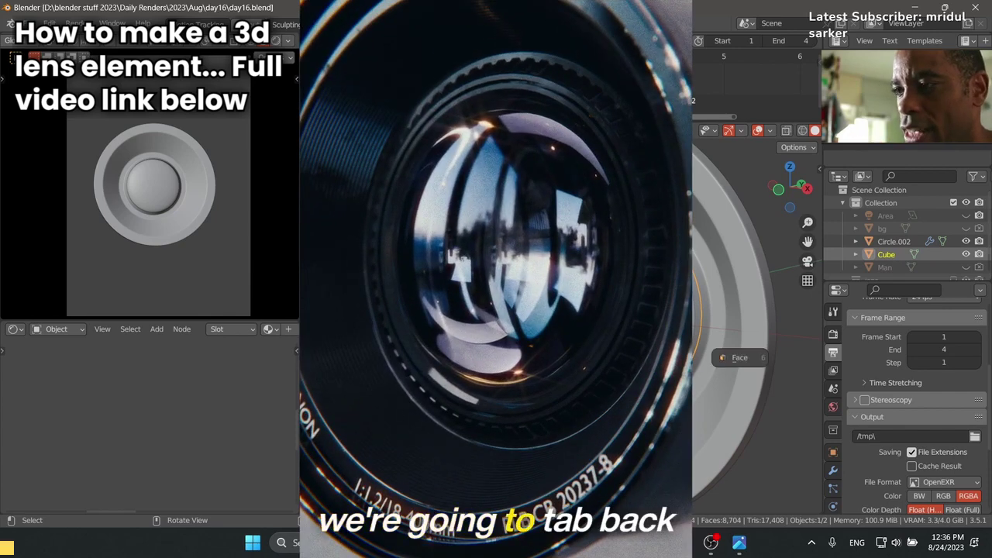
pyautogui.click(741, 362)
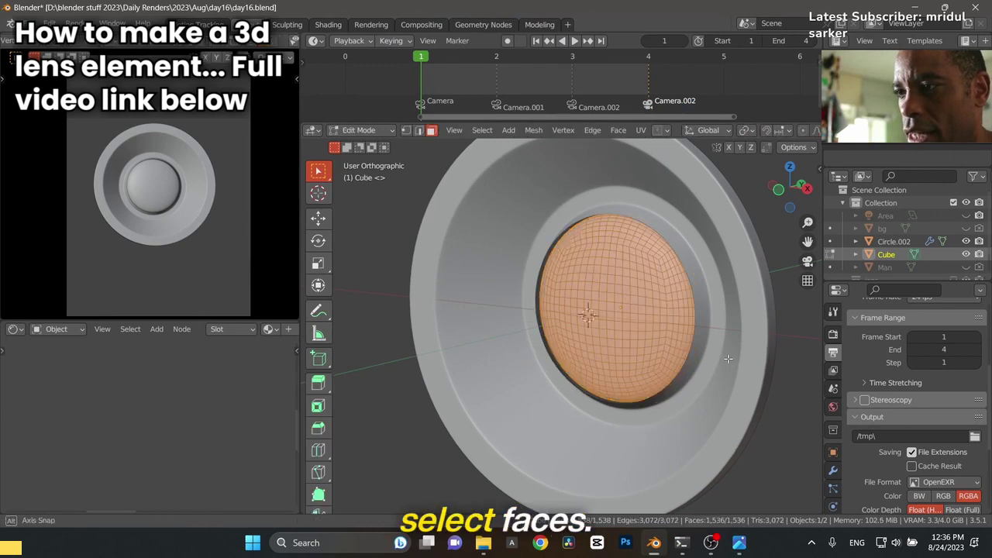
pyautogui.moveTo(683, 361); pyautogui.dragTo(605, 360, button='middle')
pyautogui.press('KP_3')
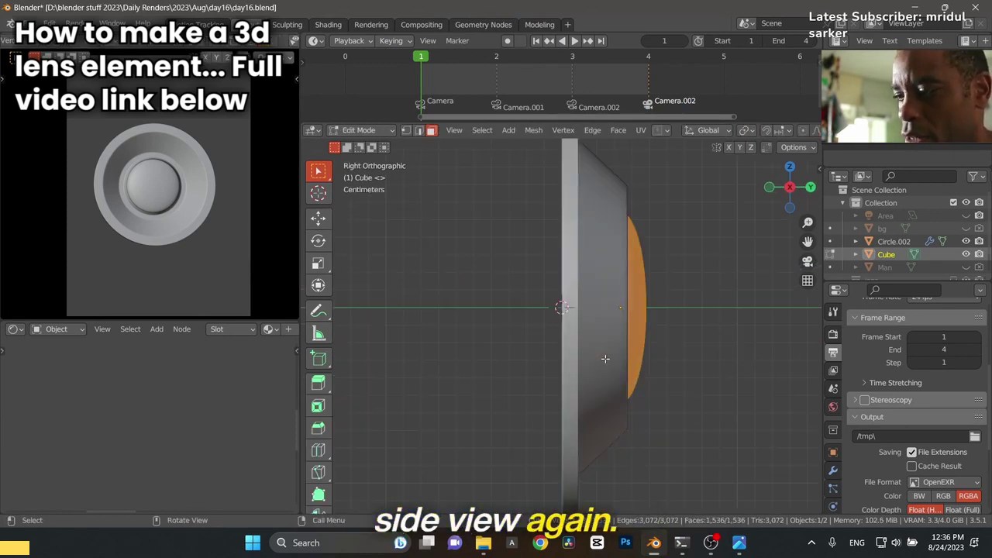
pyautogui.press('KP_Divide')
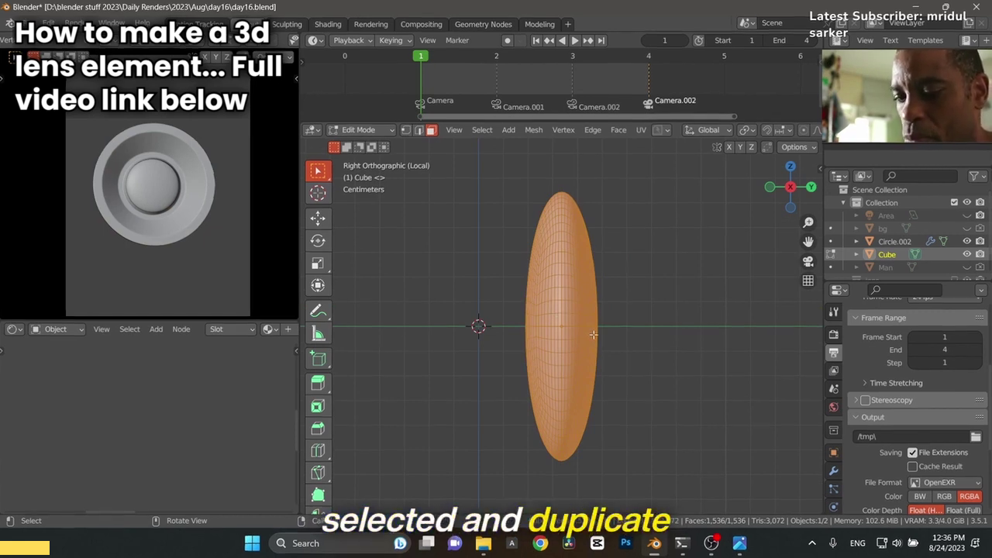
# Duplicate the lens element along the Y axis just beyond the original and scale the copy down
pyautogui.hotkey('shift', 'd')
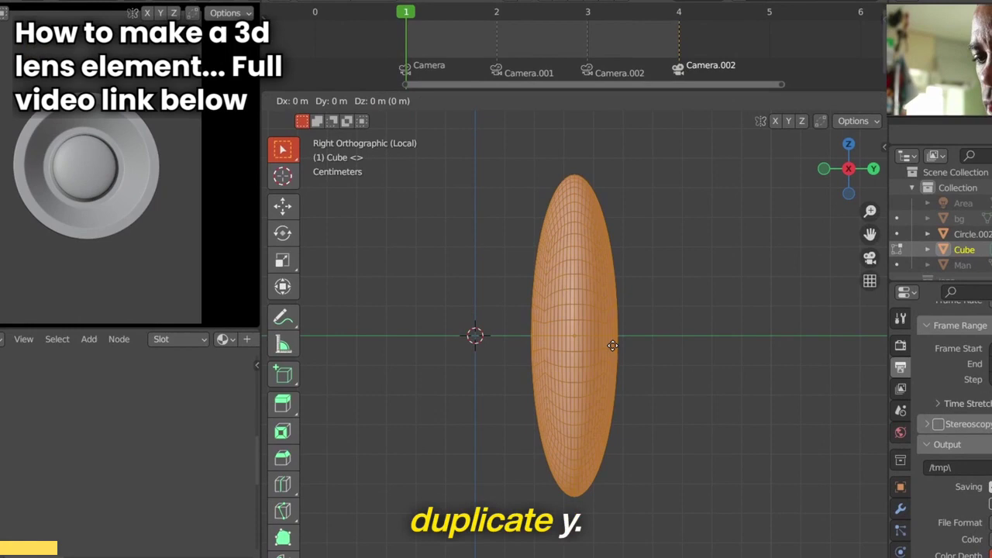
pyautogui.press('y')
pyautogui.click(694, 362)
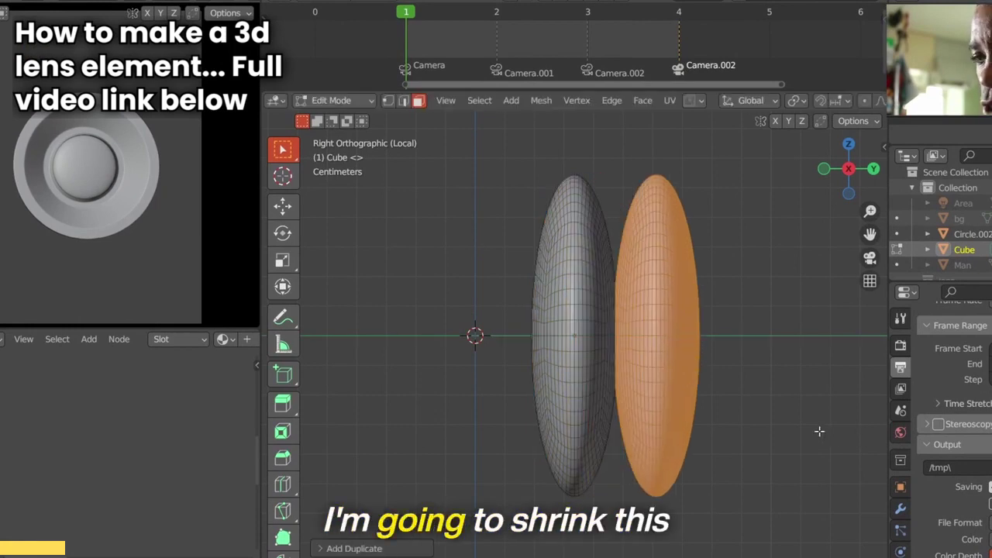
pyautogui.press('s')
pyautogui.click(781, 412)
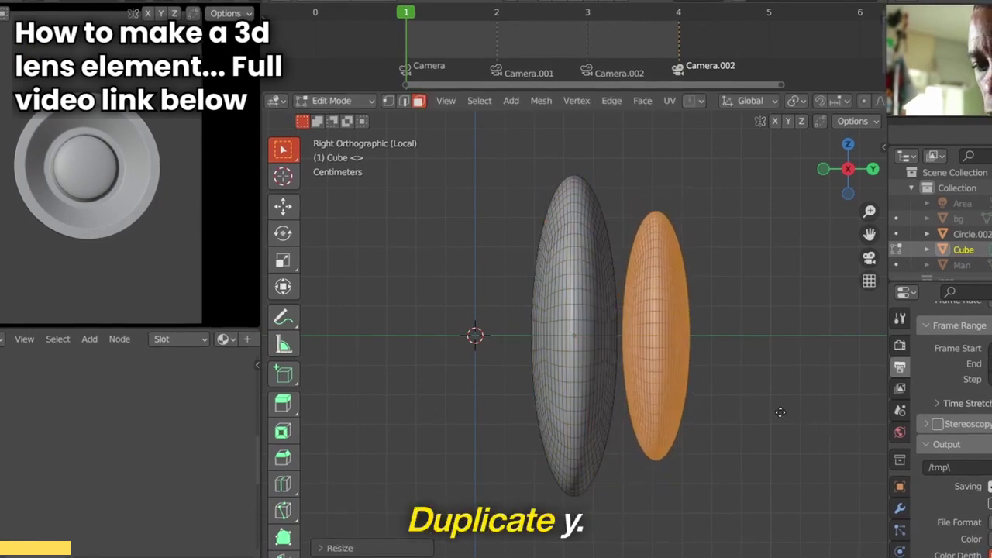
# Duplicate the smaller lens element along Y by about 0.021 m and scale the third element down further
pyautogui.hotkey('shift', 'd')
pyautogui.press('y')
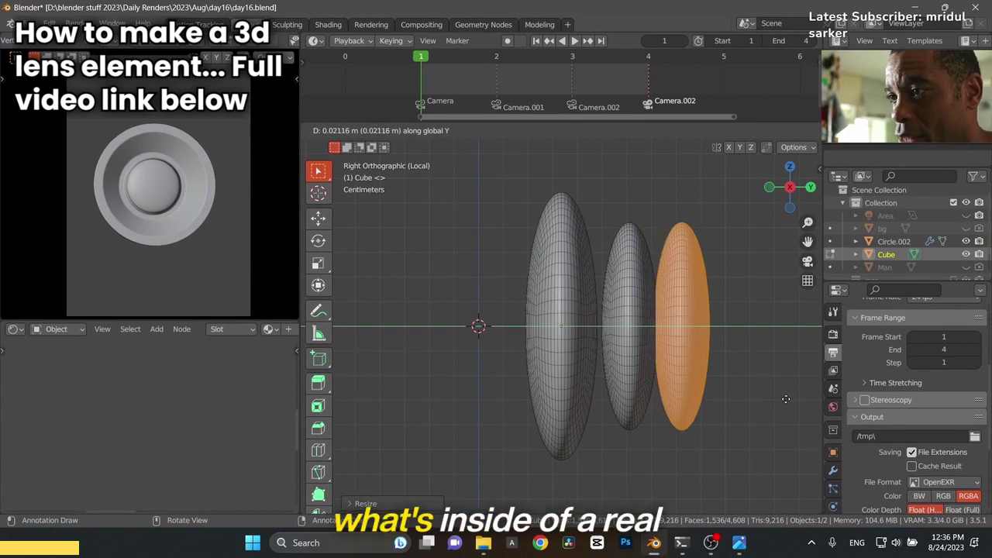
pyautogui.click(787, 405)
pyautogui.press('s')
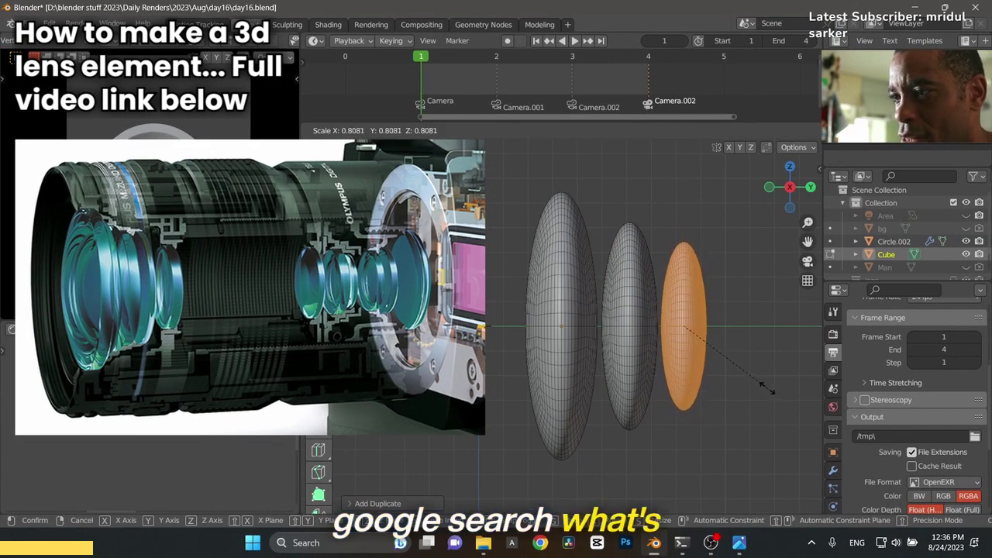
pyautogui.click(674, 384)
# Return to Object Mode and leave local view to show the lens elements inside the full lens model
pyautogui.moveTo(674, 383)
pyautogui.mouseDown(button='middle')
pyautogui.moveTo(601, 387)
pyautogui.moveTo(663, 388)
pyautogui.mouseUp(button='middle')
pyautogui.press('Tab')
pyautogui.press('KP_Divide')
pyautogui.moveTo(611, 341); pyautogui.dragTo(524, 358, button='middle')
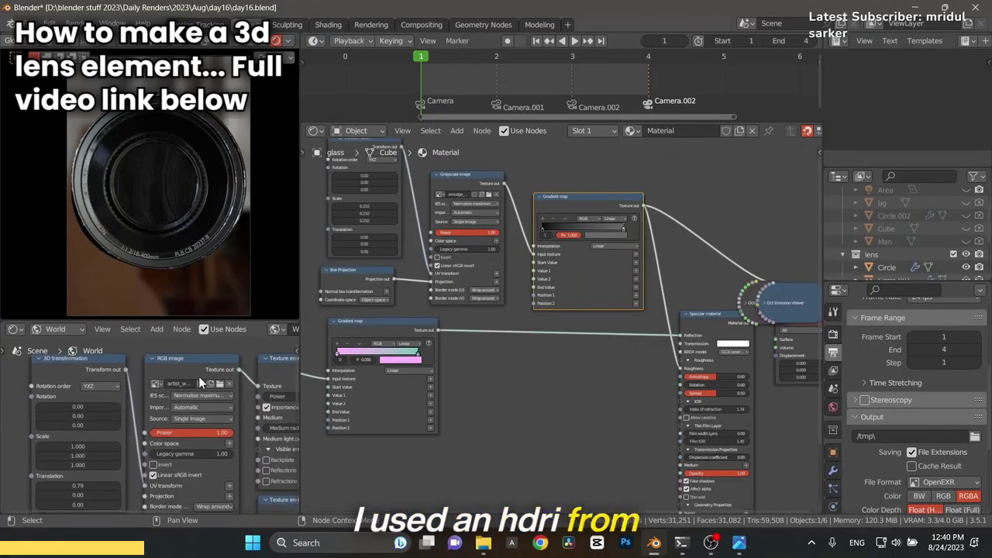
pyautogui.click(194, 373)
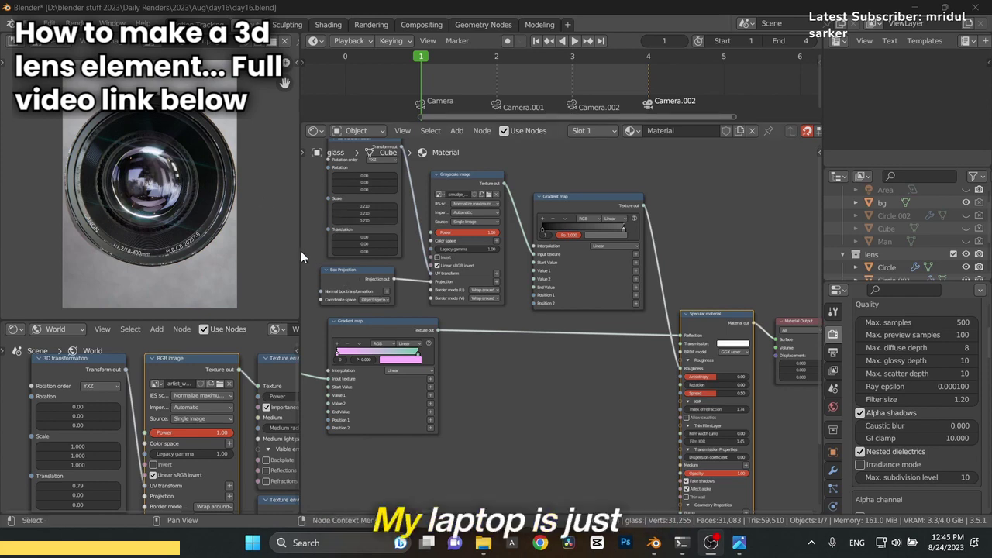
pyautogui.moveTo(333, 245); pyautogui.dragTo(333, 181, button='middle')
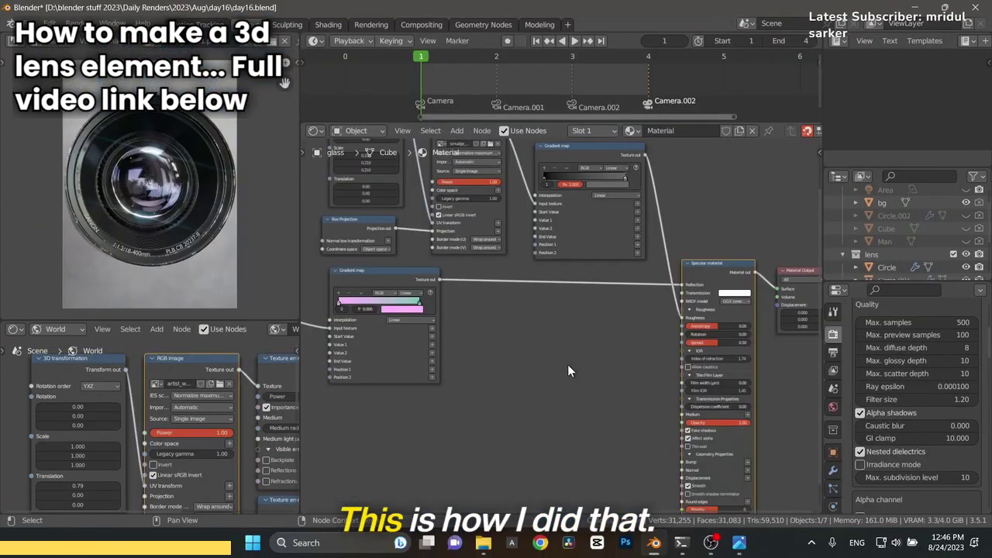
pyautogui.moveTo(587, 377); pyautogui.dragTo(521, 366, button='middle')
pyautogui.scroll(5, 544, 343)
pyautogui.moveTo(456, 328); pyautogui.dragTo(385, 282, button='middle')
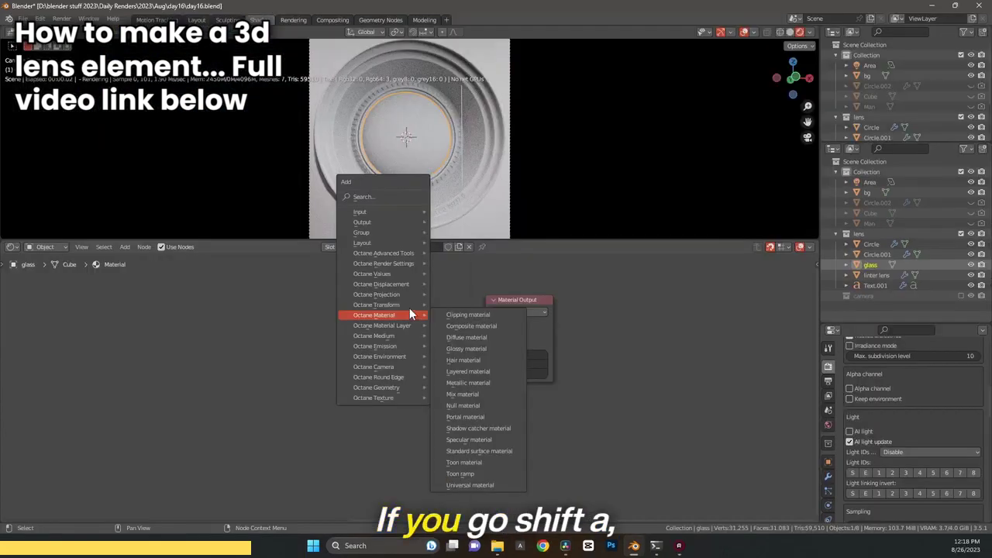
# Add an Octane Specular material node to the glass material and connect its output to the Material Output's Surface
pyautogui.moveTo(400, 313)
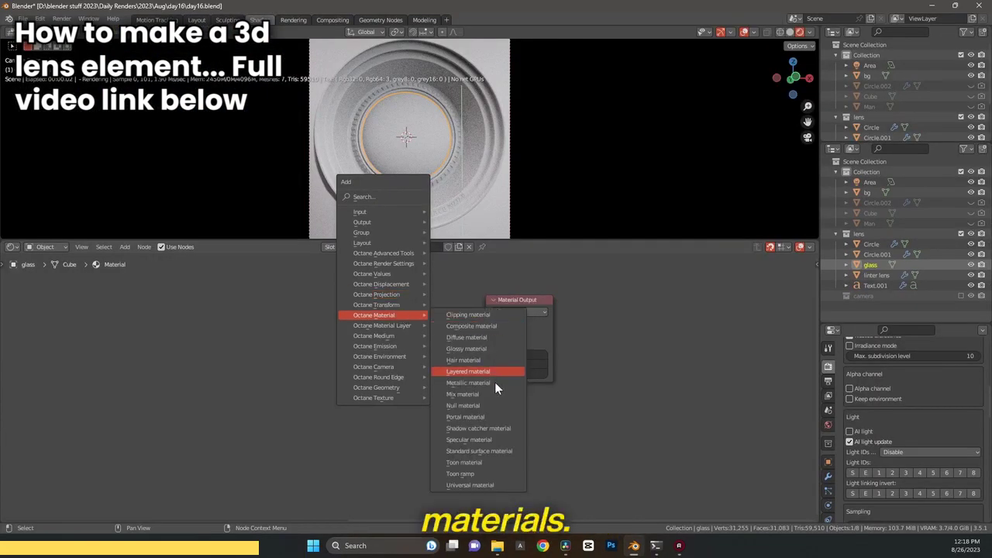
pyautogui.click(484, 439)
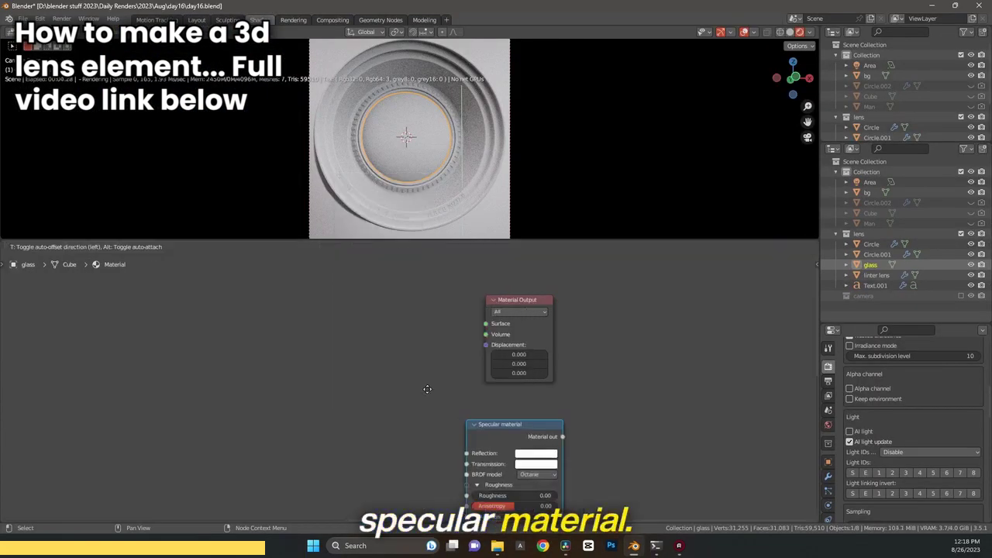
pyautogui.click(368, 297)
pyautogui.moveTo(466, 311); pyautogui.dragTo(485, 323)
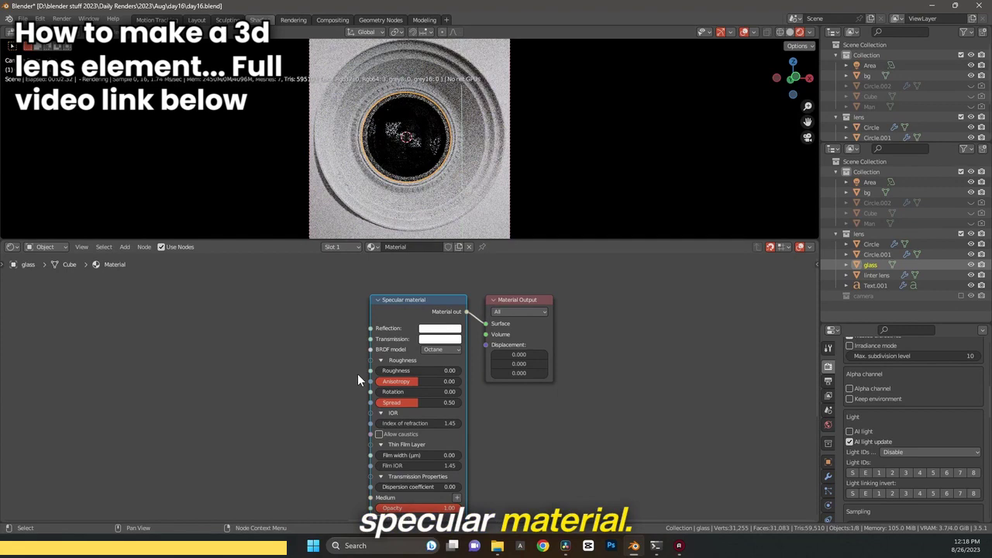
# Set the Specular material's BRDF model to GGX (energy preserving)
pyautogui.moveTo(334, 387); pyautogui.dragTo(334, 348, button='middle')
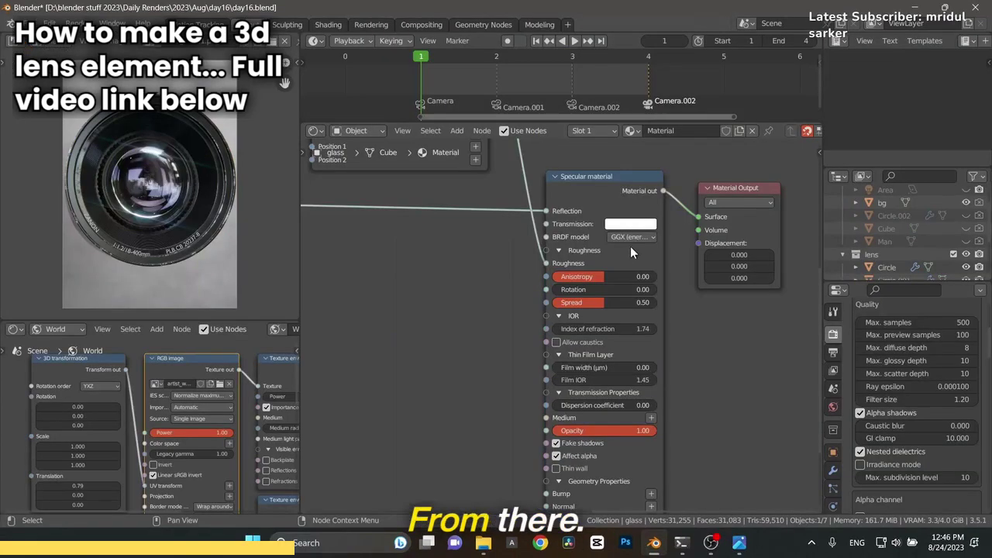
pyautogui.click(647, 238)
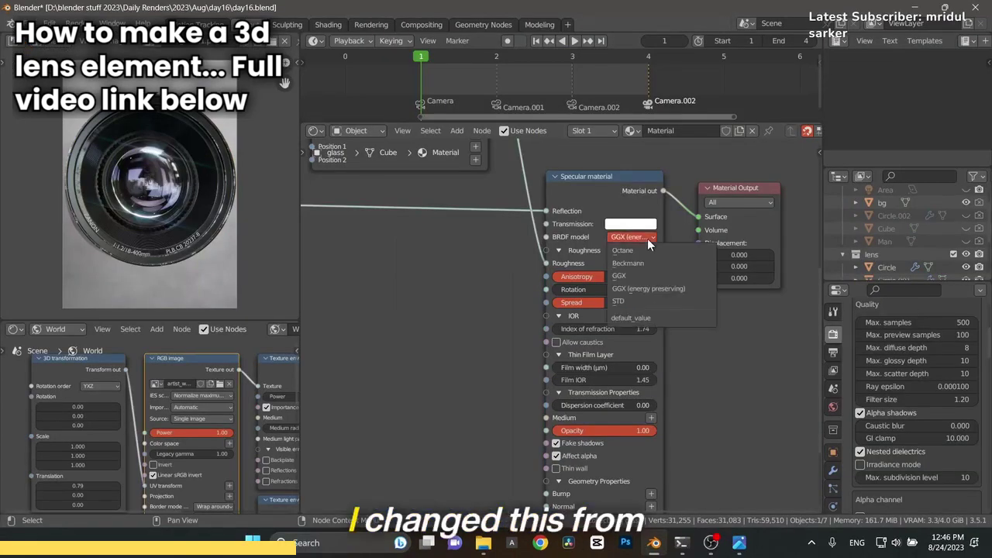
pyautogui.click(634, 290)
pyautogui.moveTo(685, 387); pyautogui.dragTo(689, 336, button='middle')
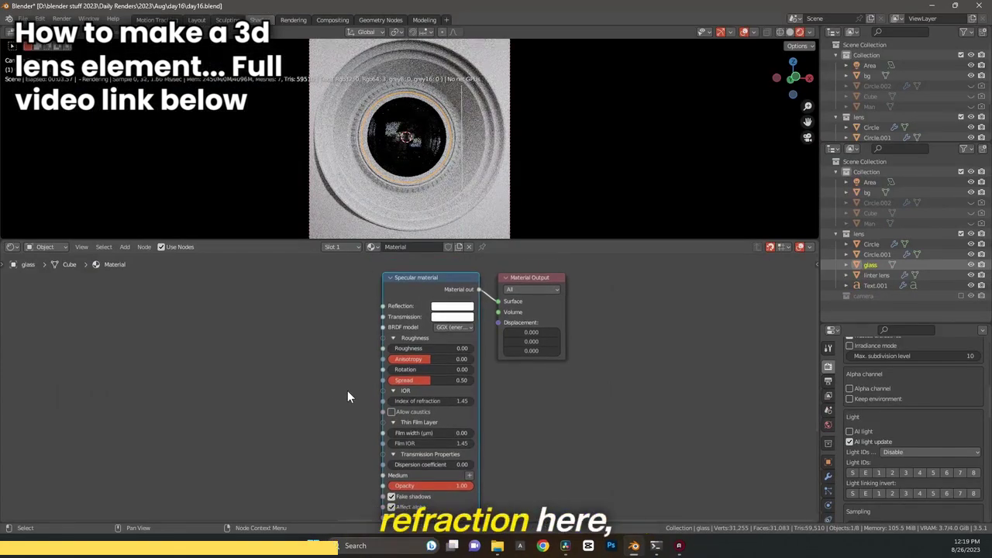
# Move the green-and-purple Gradient map node beside the Specular material node
pyautogui.scroll(-2, 326, 387)
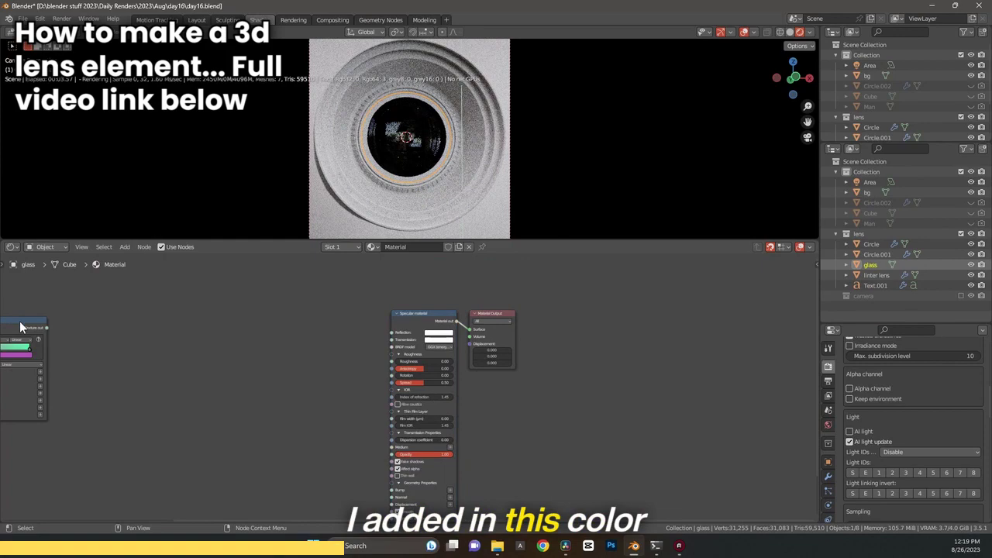
pyautogui.moveTo(28, 329); pyautogui.dragTo(335, 326)
pyautogui.scroll(2, 336, 326)
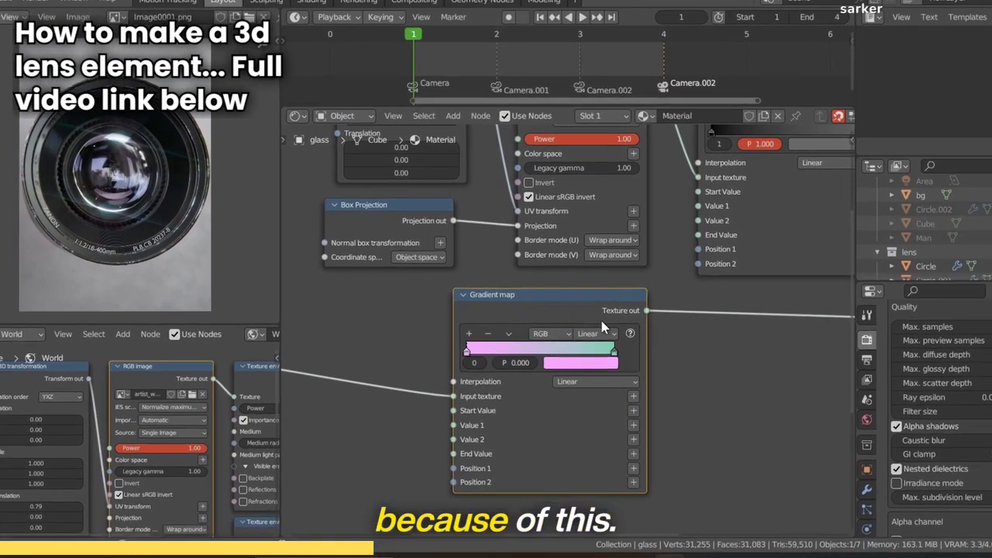
# Move the Falloff map node next to the pink-to-teal Gradient map node that it feeds
pyautogui.moveTo(529, 313); pyautogui.dragTo(394, 313, button='middle')
pyautogui.scroll(1, 562, 331)
pyautogui.moveTo(562, 331)
pyautogui.mouseDown(button='middle')
pyautogui.moveTo(491, 331)
pyautogui.moveTo(566, 333)
pyautogui.mouseUp(button='middle')
pyautogui.moveTo(384, 303); pyautogui.dragTo(657, 308, button='middle')
pyautogui.moveTo(547, 313); pyautogui.dragTo(706, 317, button='middle')
pyautogui.moveTo(416, 328); pyautogui.dragTo(669, 330)
pyautogui.moveTo(591, 333); pyautogui.dragTo(488, 311, button='middle')
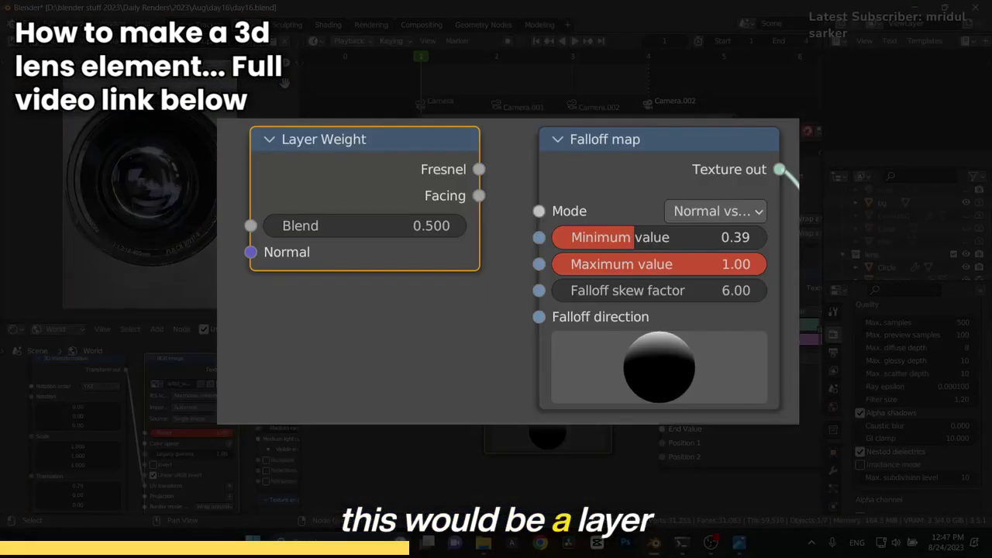
pyautogui.moveTo(543, 334); pyautogui.dragTo(511, 327, button='middle')
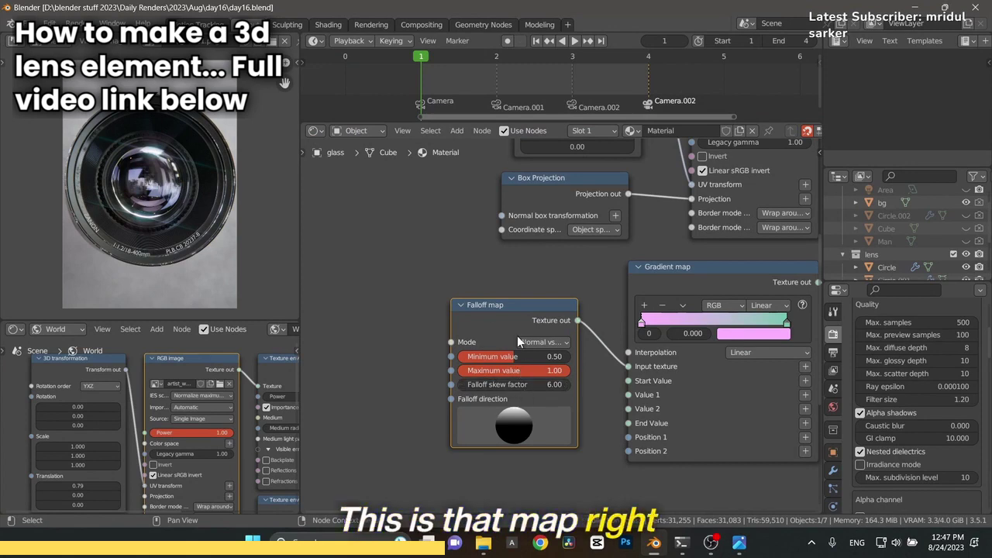
pyautogui.click(497, 309)
# Level the black-to-grey Gradient map node with the smudge Grayscale image node and shift the Box Projection node slightly to the left
pyautogui.scroll(-1, 580, 283)
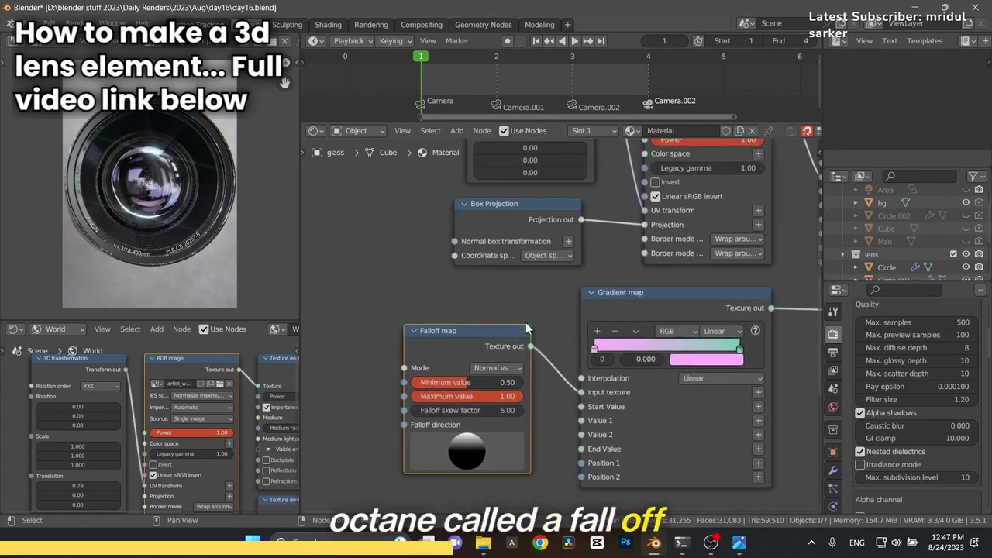
pyautogui.scroll(-2, 607, 383)
pyautogui.scroll(-4, 607, 383)
pyautogui.moveTo(752, 291); pyautogui.dragTo(659, 330, button='middle')
pyautogui.scroll(5, 662, 342)
pyautogui.moveTo(671, 488); pyautogui.dragTo(673, 434, button='middle')
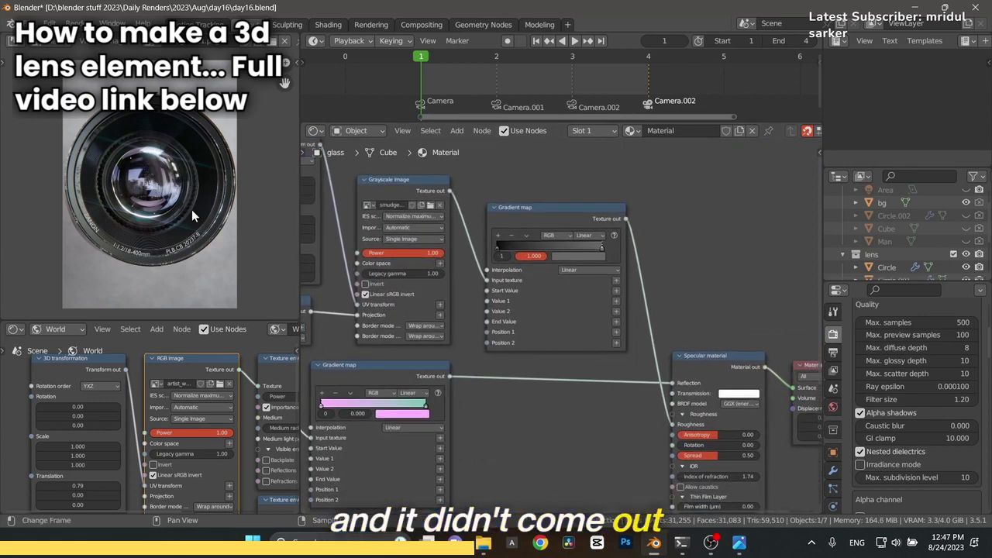
pyautogui.moveTo(572, 248); pyautogui.dragTo(671, 290, button='middle')
pyautogui.moveTo(651, 250); pyautogui.dragTo(640, 220)
pyautogui.click(495, 236)
pyautogui.scroll(2, 492, 232)
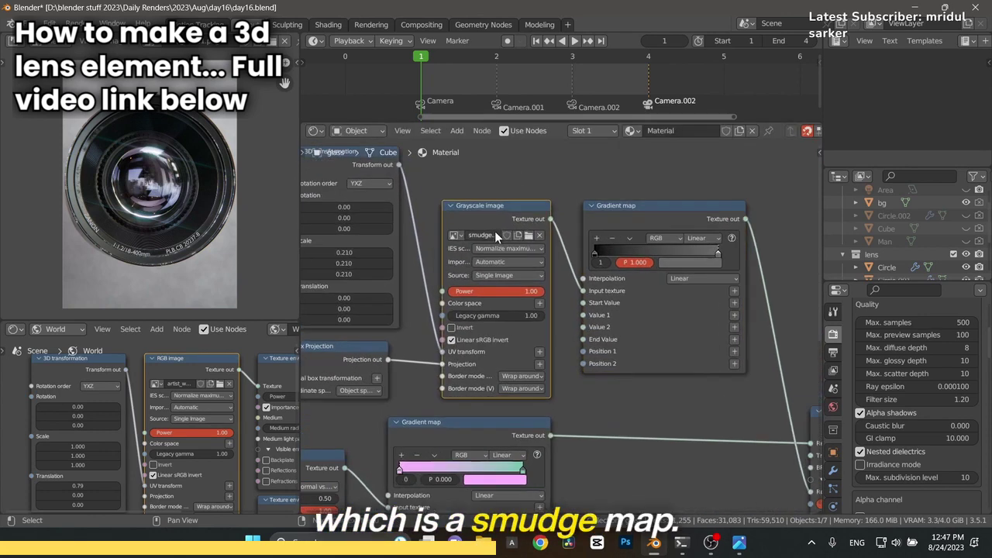
pyautogui.moveTo(494, 231); pyautogui.dragTo(578, 239, button='middle')
pyautogui.moveTo(465, 367); pyautogui.dragTo(432, 366)
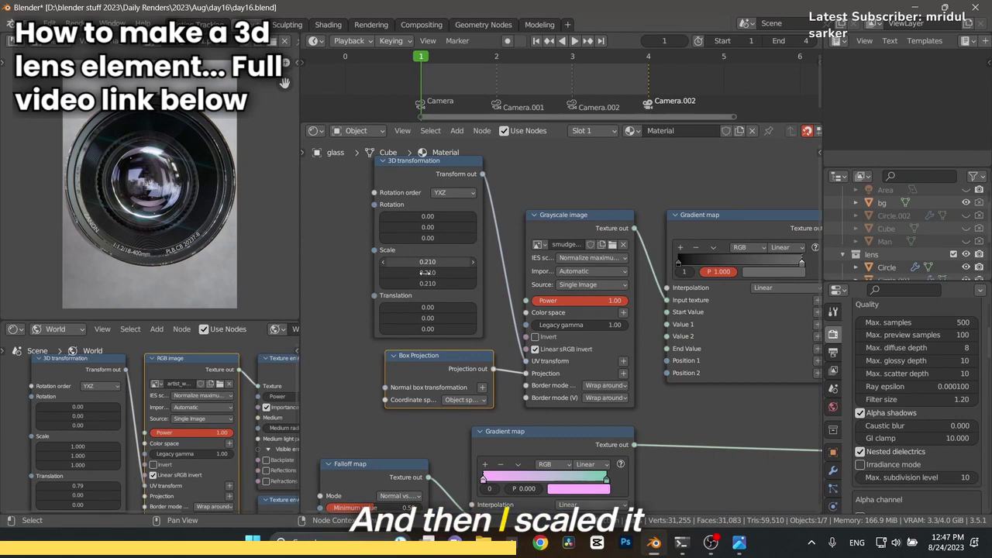
# Examine the glass material's node network from the smudge texture and both gradient maps through to the Specular material
pyautogui.moveTo(729, 265); pyautogui.dragTo(588, 250, button='middle')
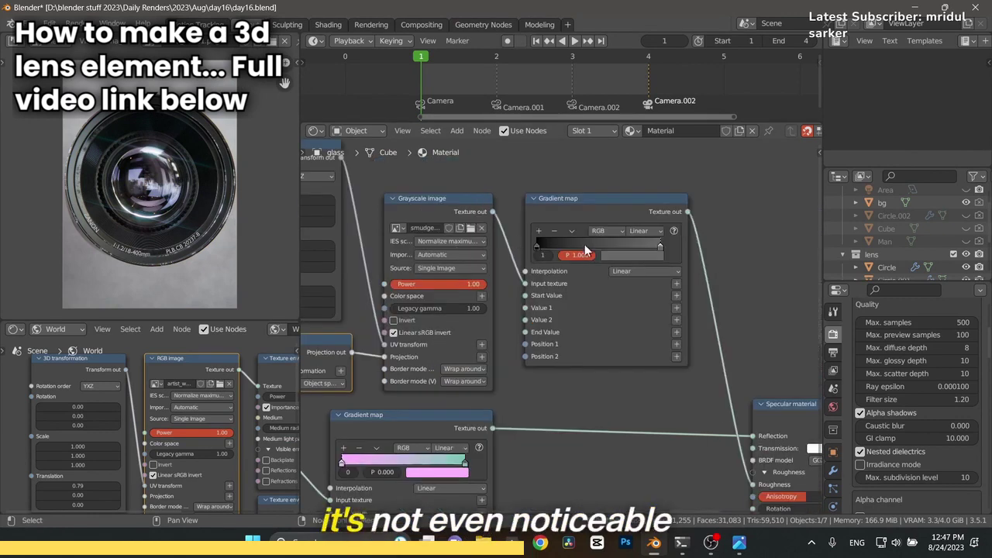
pyautogui.moveTo(616, 393); pyautogui.dragTo(525, 382, button='middle')
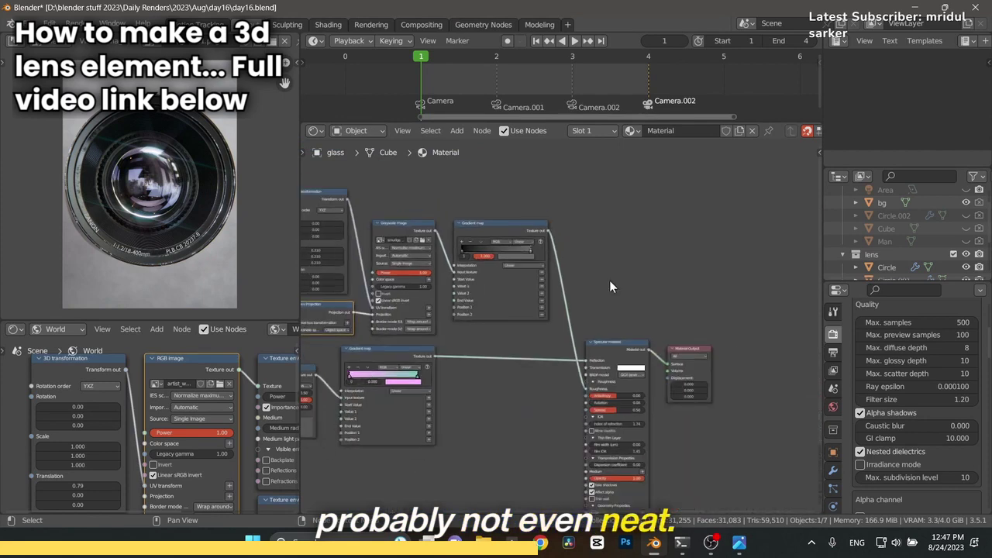
pyautogui.scroll(-3, 643, 224)
pyautogui.moveTo(687, 232); pyautogui.dragTo(685, 231, button='middle')
pyautogui.scroll(5, 589, 329)
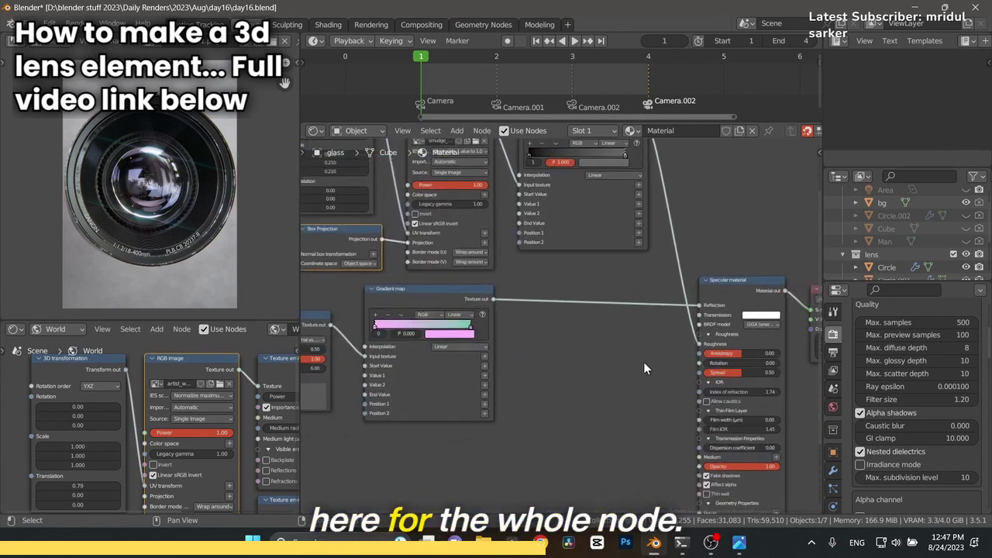
pyautogui.moveTo(598, 330); pyautogui.dragTo(481, 185, button='middle')
pyautogui.scroll(2, 656, 287)
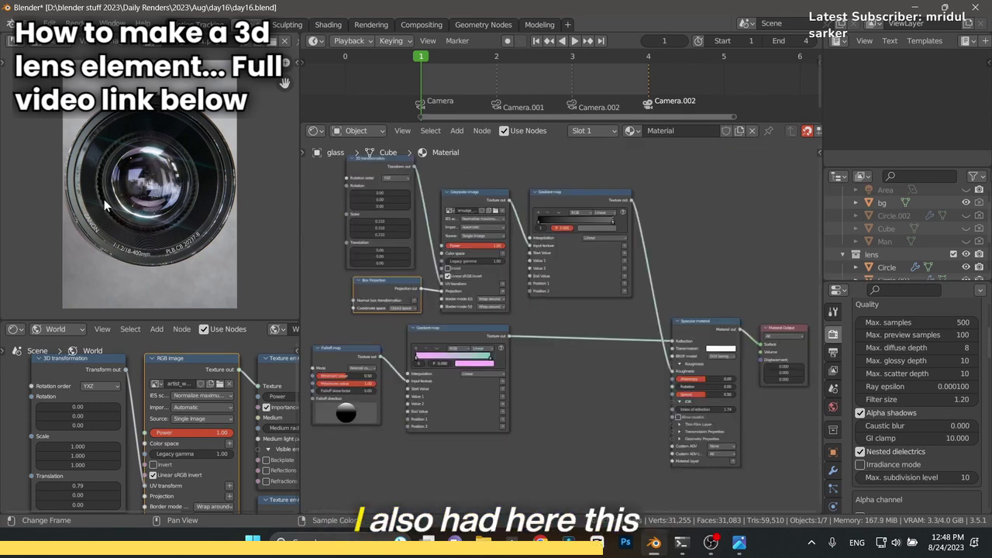
pyautogui.scroll(3, 105, 206)
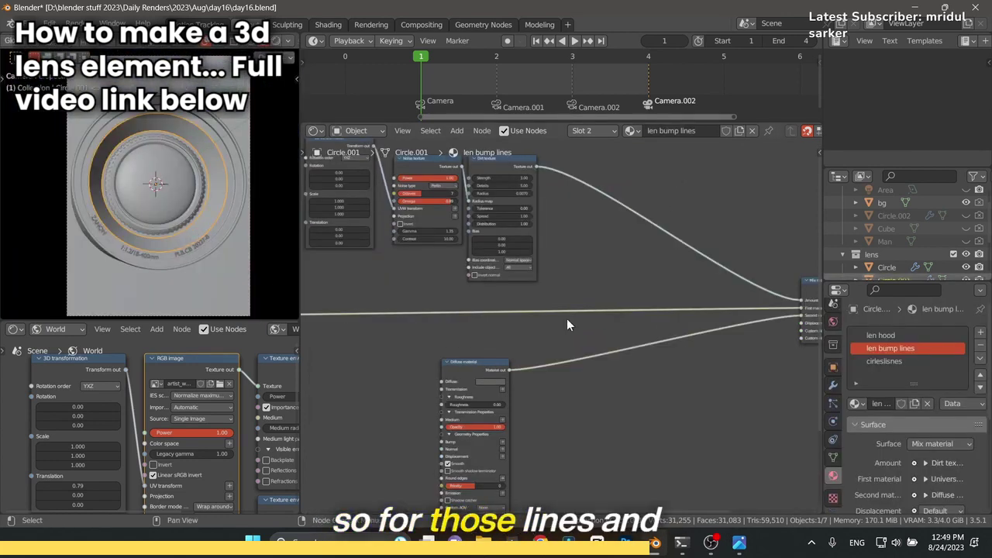
# Examine the len bump lines material's Universal material and the Noise texture driving its roughness, and inspect the rendered lens surface
pyautogui.scroll(-2, 590, 330)
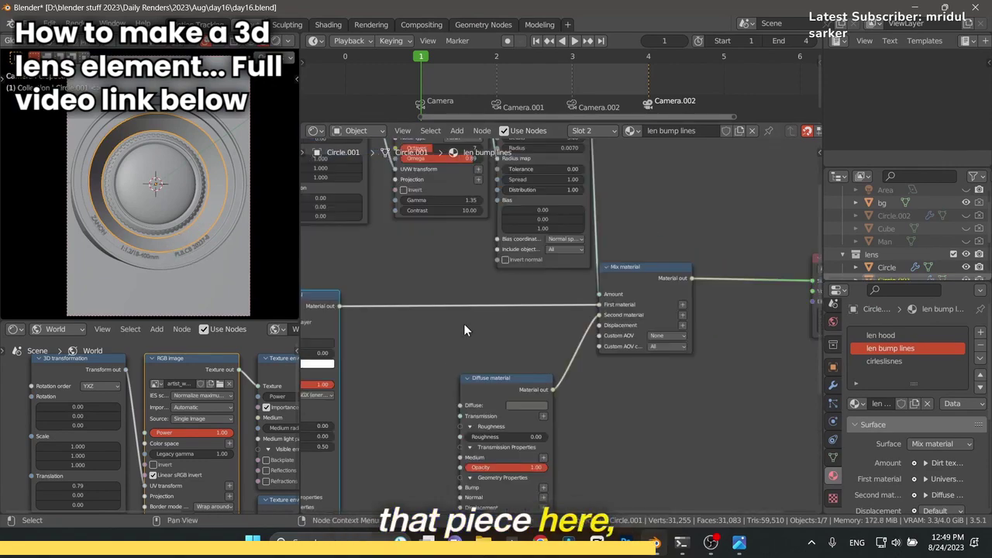
pyautogui.moveTo(463, 323); pyautogui.dragTo(725, 296, button='middle')
pyautogui.moveTo(423, 240); pyautogui.dragTo(467, 158, button='middle')
pyautogui.moveTo(468, 208); pyautogui.dragTo(505, 178, button='middle')
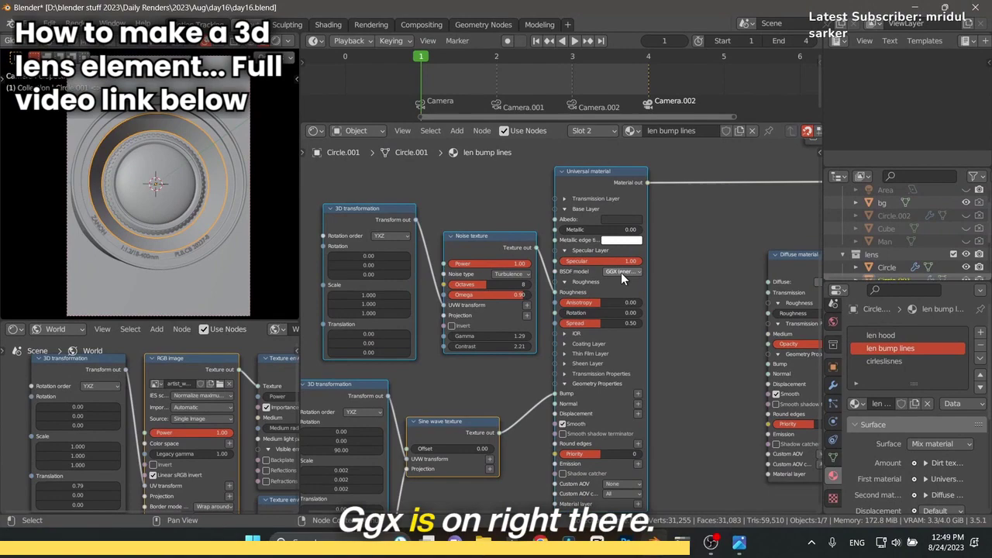
pyautogui.moveTo(665, 316); pyautogui.dragTo(666, 240, button='middle')
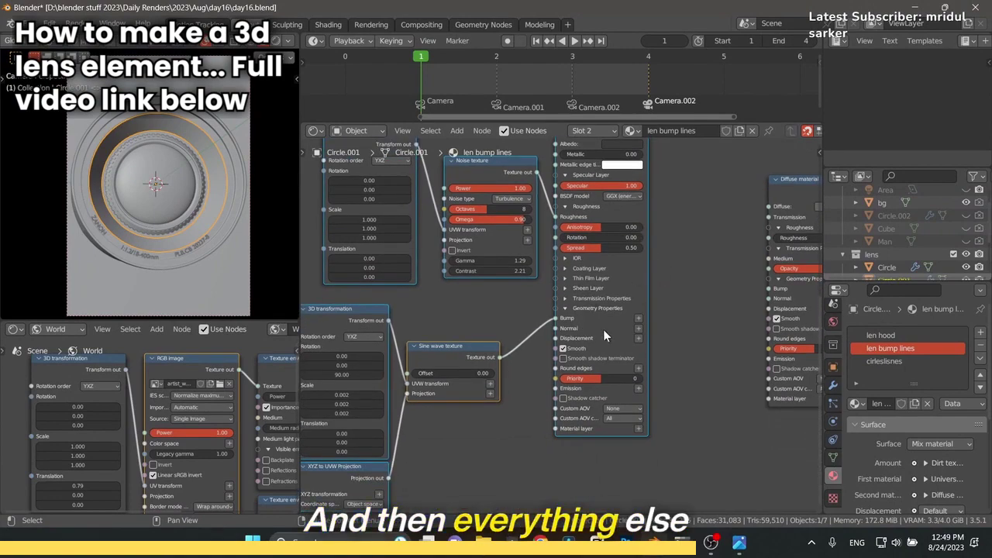
pyautogui.scroll(3, 517, 334)
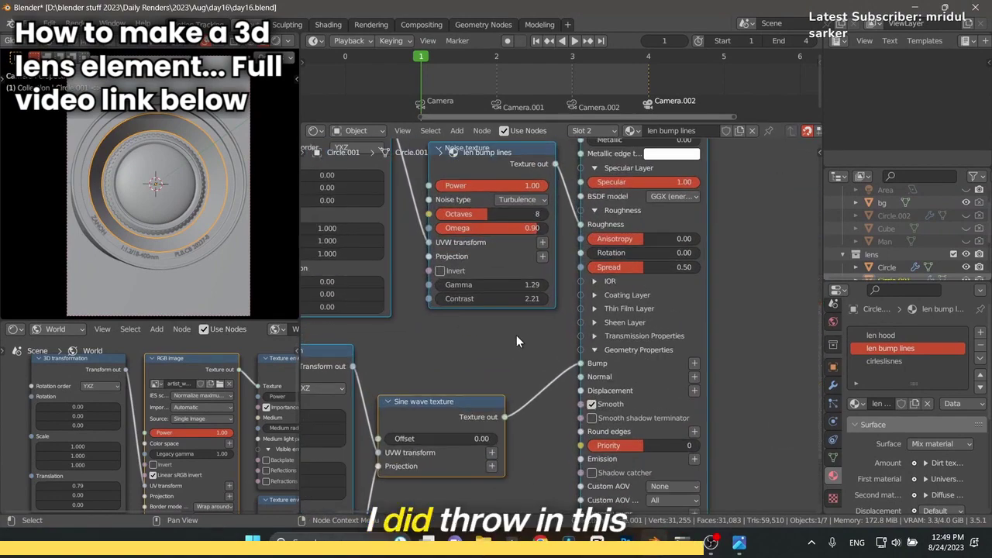
pyautogui.moveTo(516, 334); pyautogui.dragTo(603, 386, button='middle')
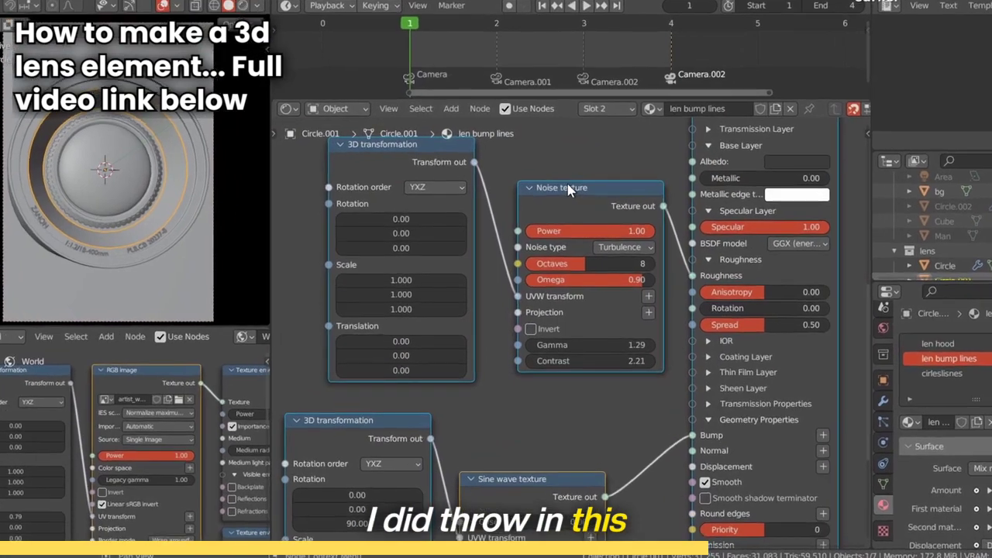
pyautogui.click(559, 196)
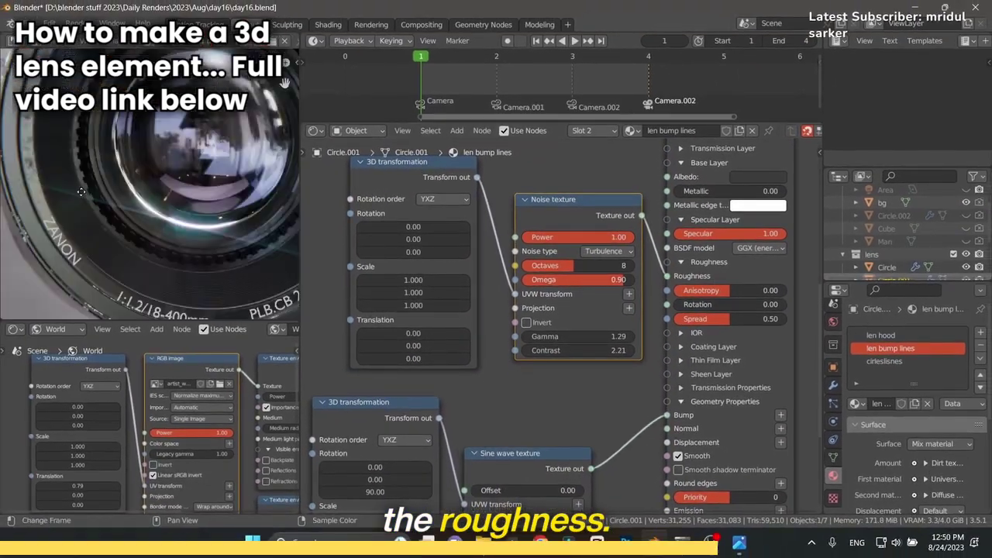
pyautogui.moveTo(81, 191); pyautogui.dragTo(90, 245, button='middle')
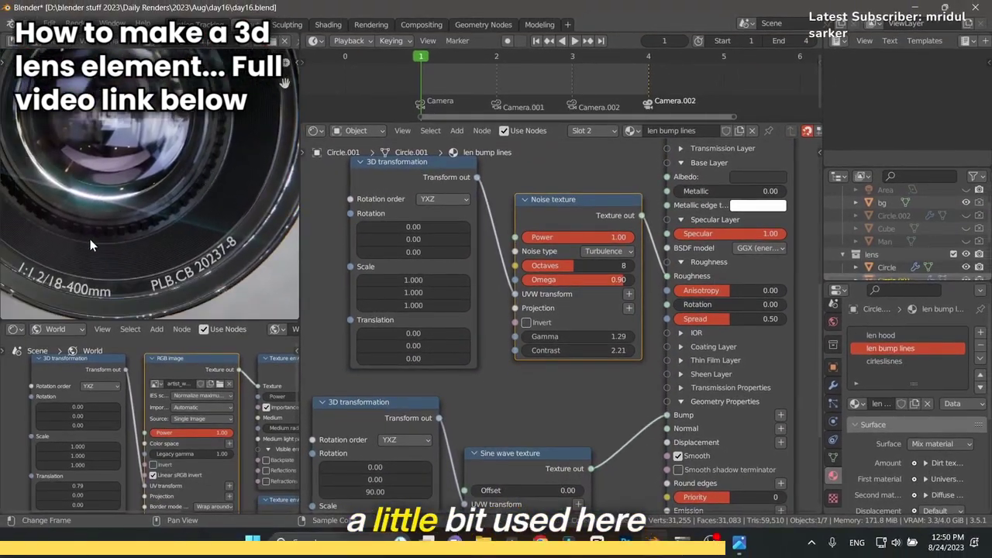
pyautogui.scroll(2, 90, 245)
pyautogui.scroll(2, 561, 326)
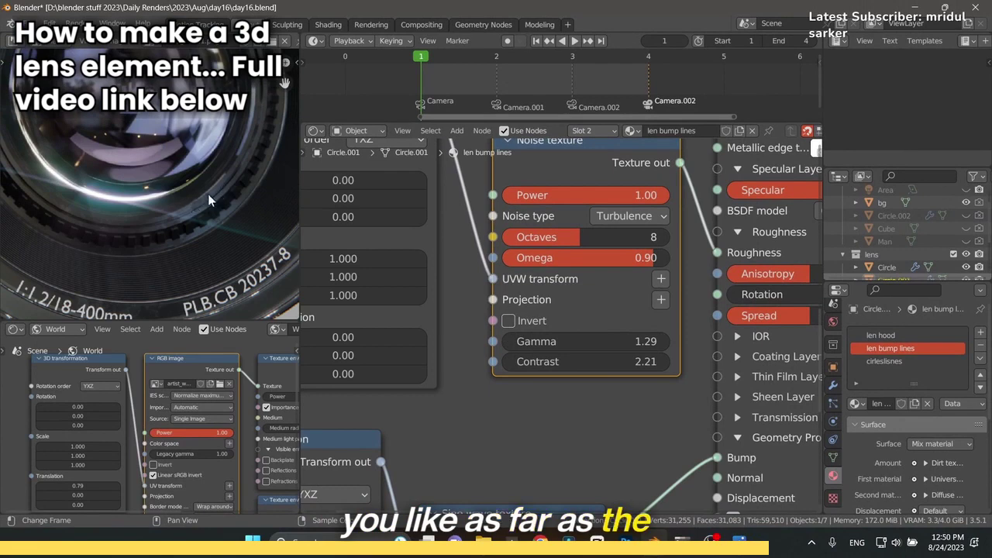
# Examine the Sine wave texture feeding the bump input, together with its 3D transformation and XYZ to UVW Projection nodes
pyautogui.moveTo(503, 455); pyautogui.dragTo(606, 207, button='middle')
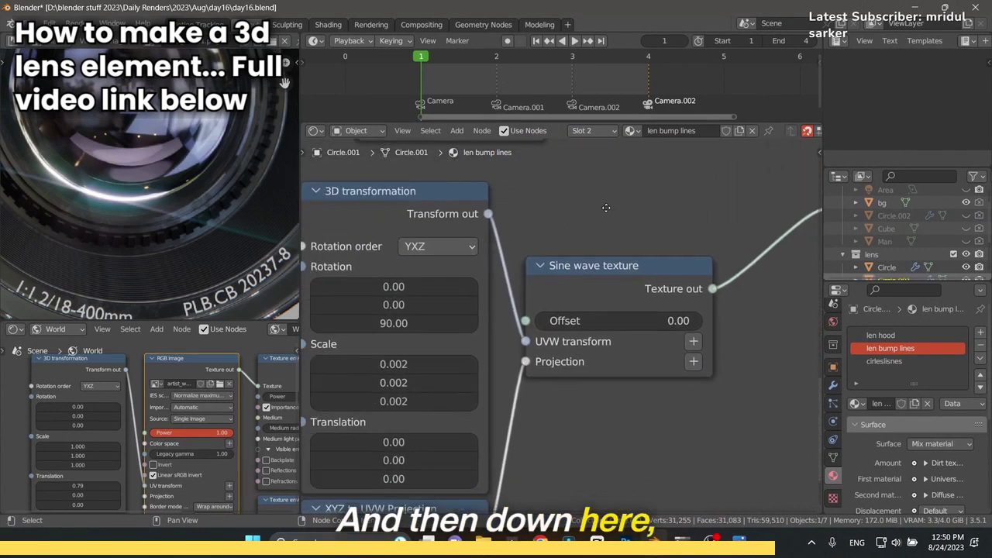
pyautogui.scroll(-2, 631, 247)
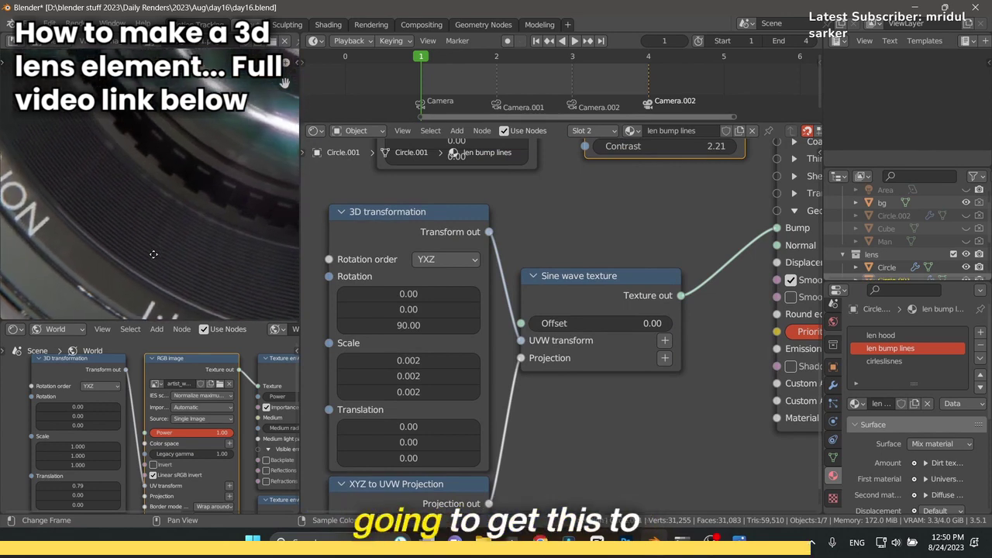
pyautogui.moveTo(575, 413); pyautogui.dragTo(556, 348, button='middle')
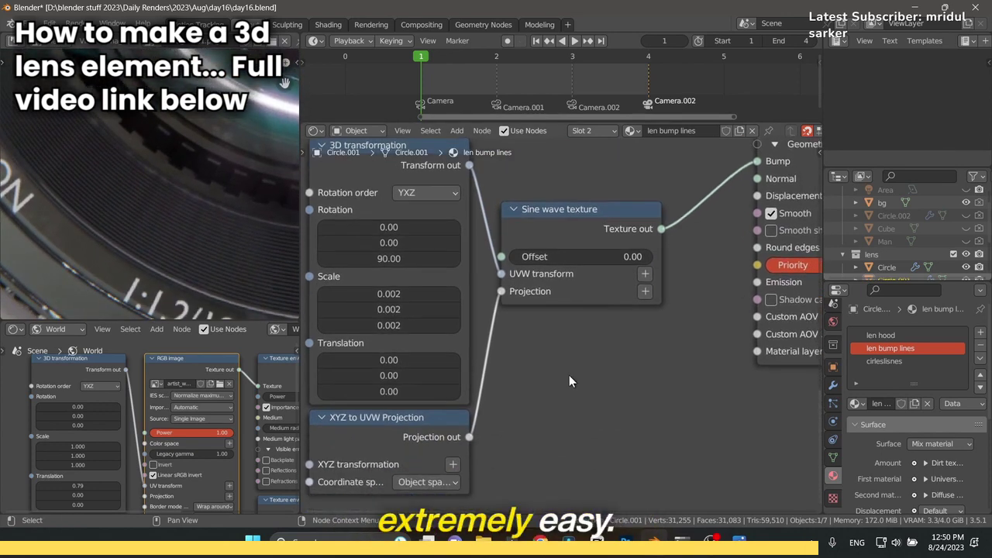
pyautogui.moveTo(606, 371); pyautogui.dragTo(608, 426, button='middle')
pyautogui.click(551, 280)
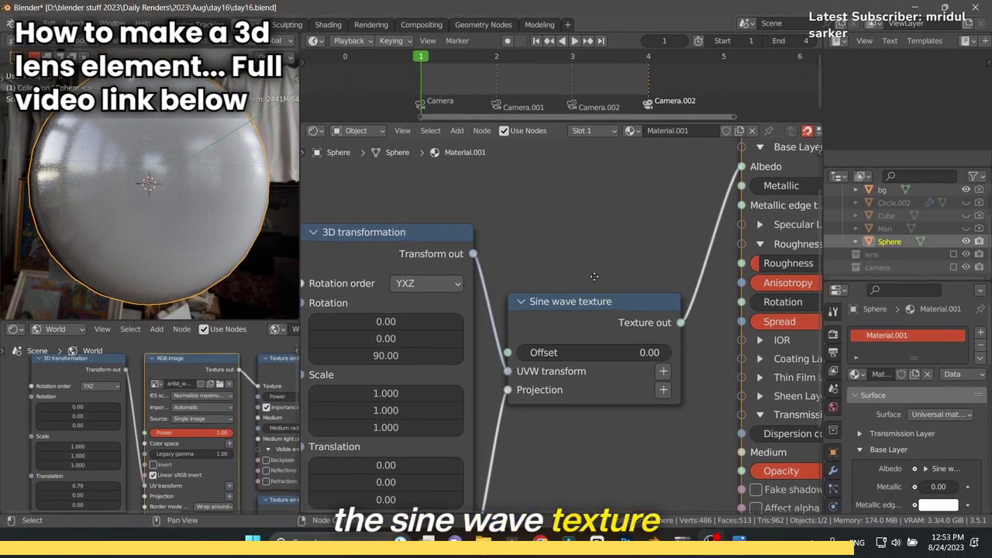
# Set all three scale values of the 3D transformation feeding the sphere's Sine wave texture to 0.020
pyautogui.moveTo(651, 213); pyautogui.dragTo(595, 248, button='middle')
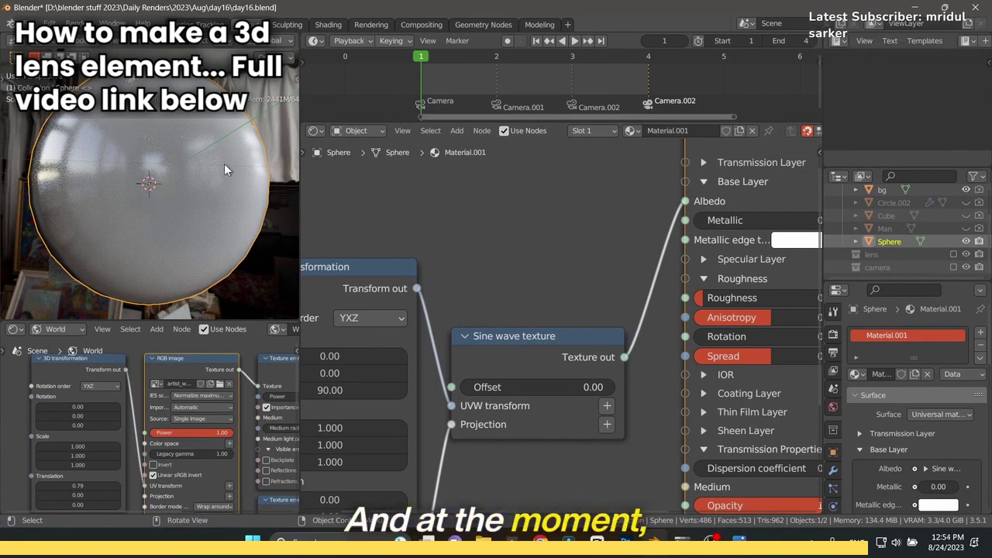
pyautogui.moveTo(569, 302); pyautogui.dragTo(600, 243, button='middle')
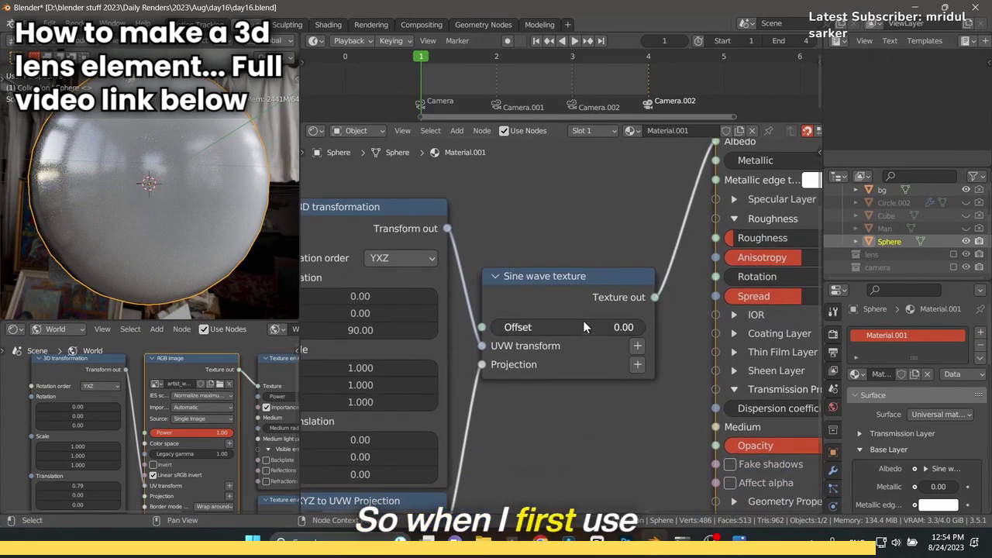
pyautogui.moveTo(387, 467); pyautogui.dragTo(445, 376, button='middle')
pyautogui.click(363, 437)
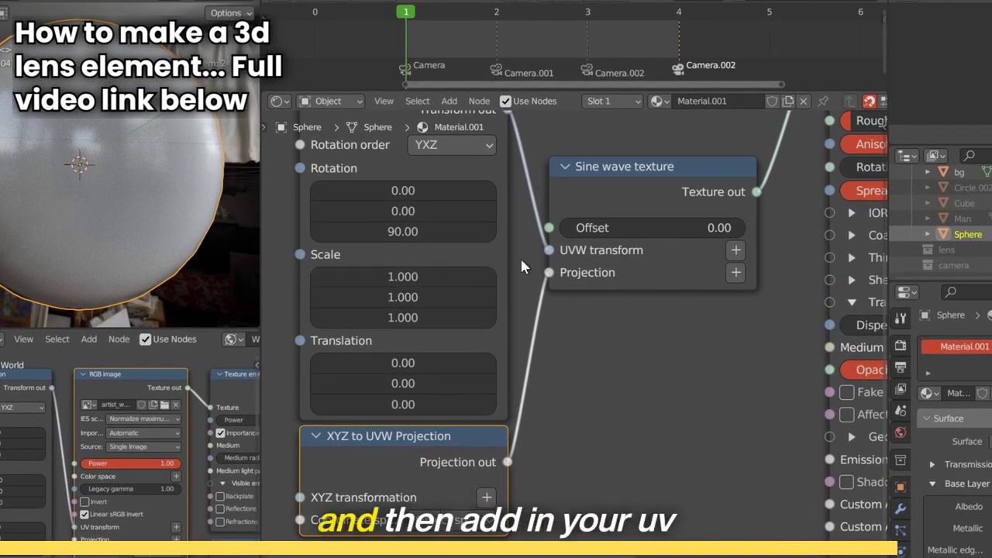
pyautogui.moveTo(388, 277); pyautogui.dragTo(178, 318)
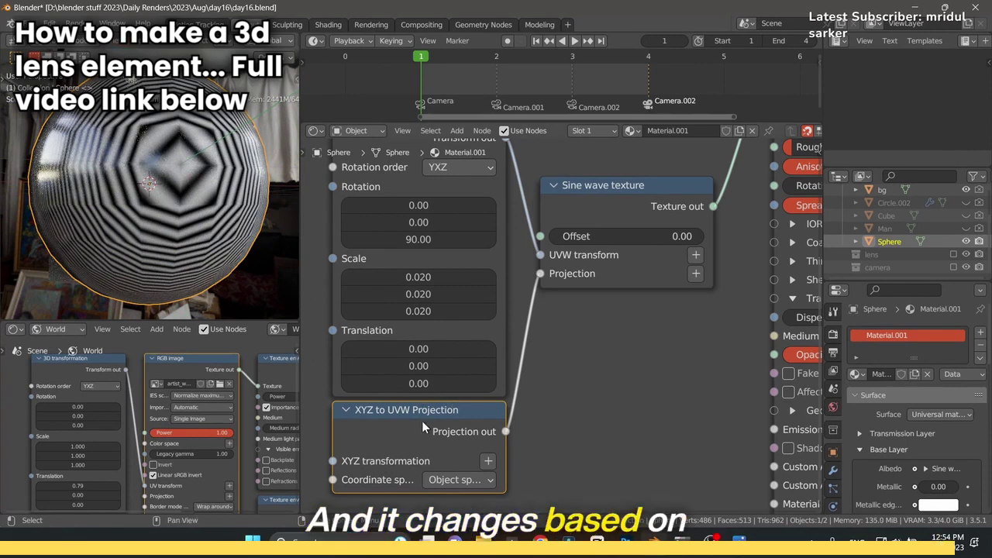
# Move the XYZ to UVW Projection node below the Sine wave texture and cut its link to the texture's Projection input
pyautogui.moveTo(435, 428); pyautogui.dragTo(716, 453)
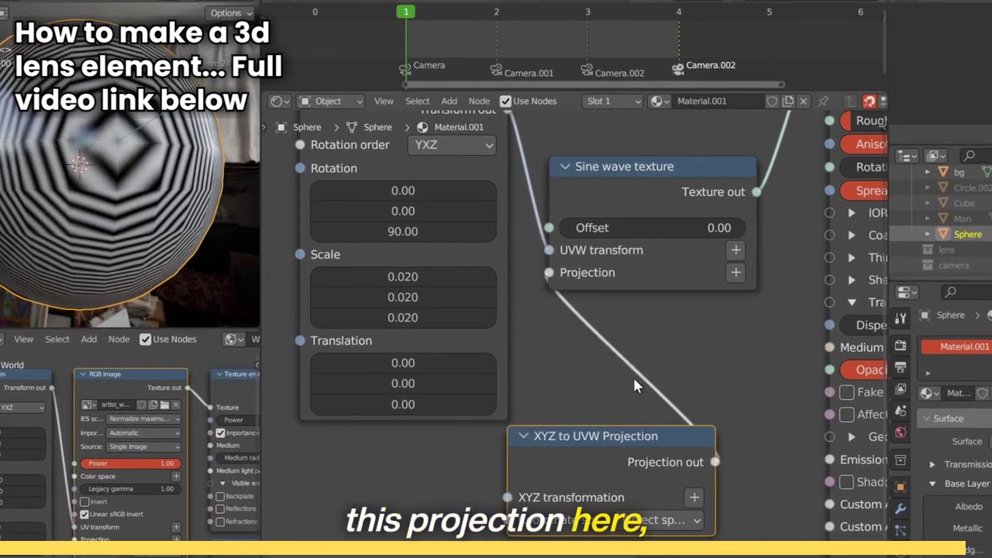
pyautogui.keyDown('shift'); pyautogui.moveTo(669, 350); pyautogui.dragTo(593, 392, button='right'); pyautogui.keyUp('shift')
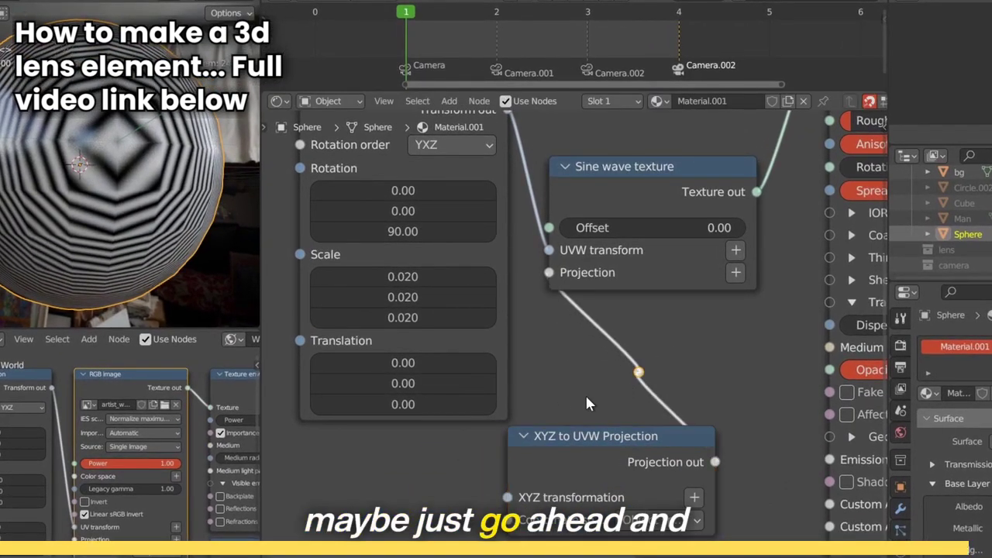
pyautogui.keyDown('ctrl'); pyautogui.moveTo(653, 334); pyautogui.dragTo(587, 355, button='right'); pyautogui.keyUp('ctrl')
# Open the Quick Favorites list of nodes for adding a node to the sphere's material
pyautogui.press('q')
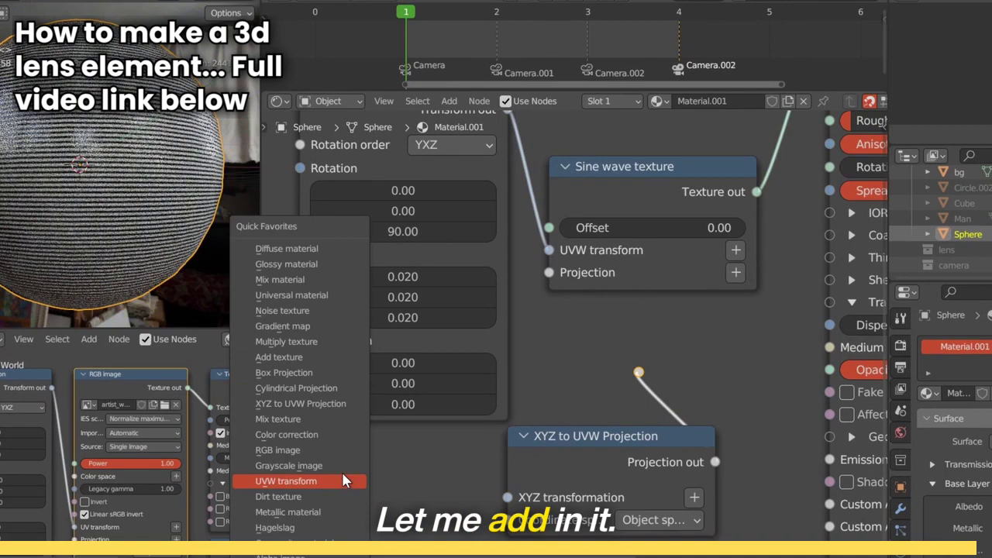